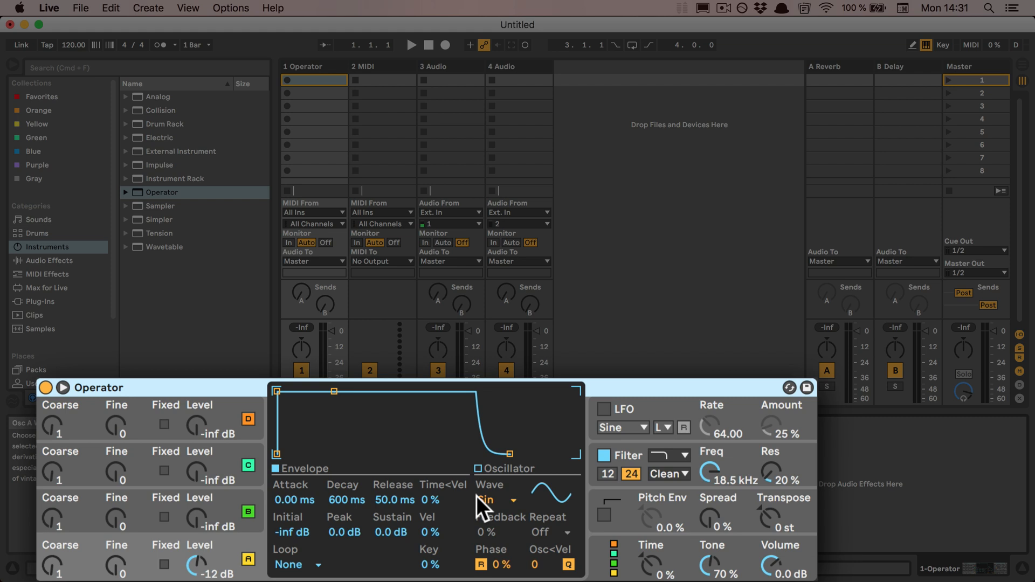
# Switch Operator oscillator A's wave to User and show its blank harmonics editor.
pyautogui.click(509, 498)
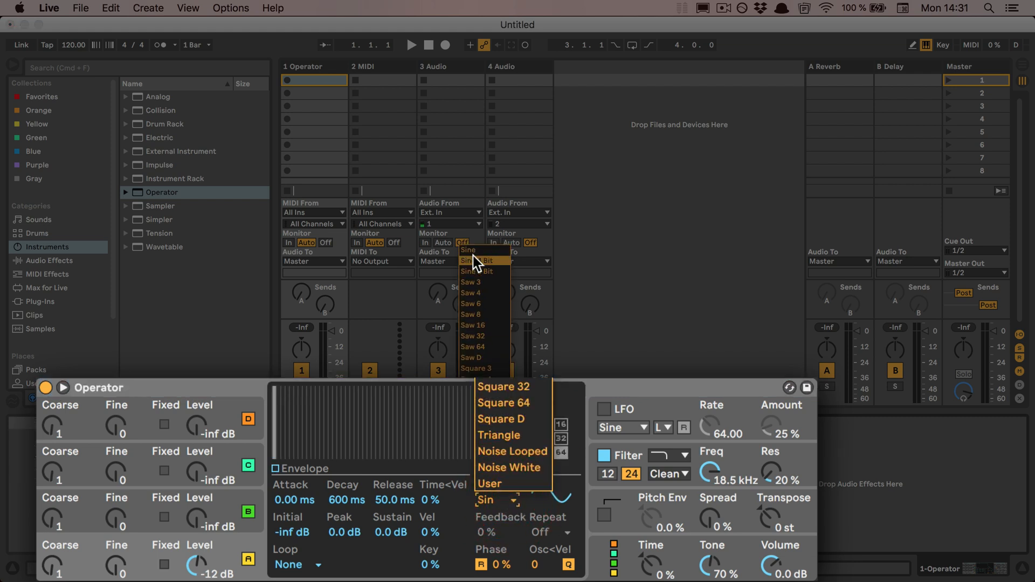
pyautogui.click(507, 484)
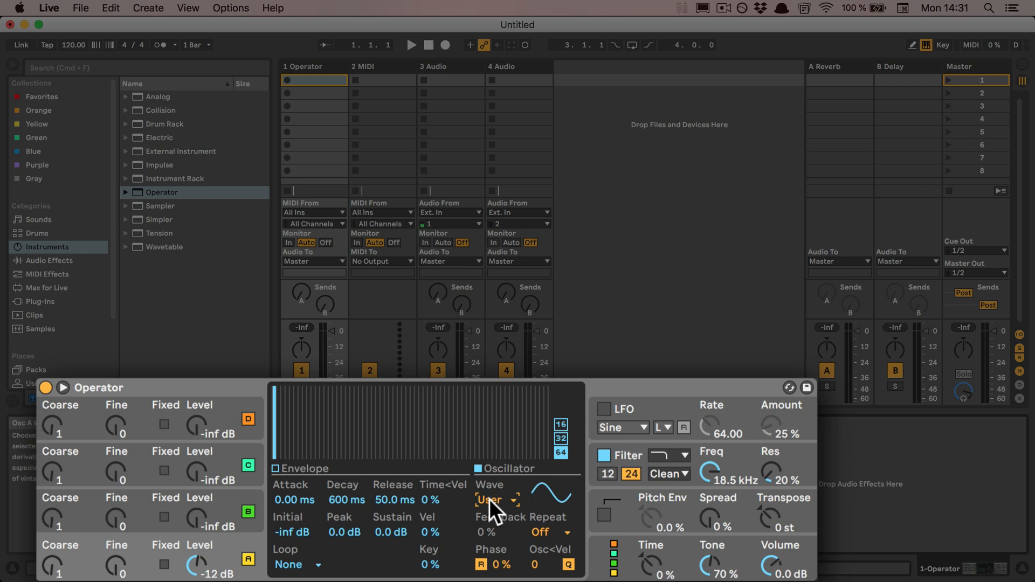
pyautogui.click(274, 468)
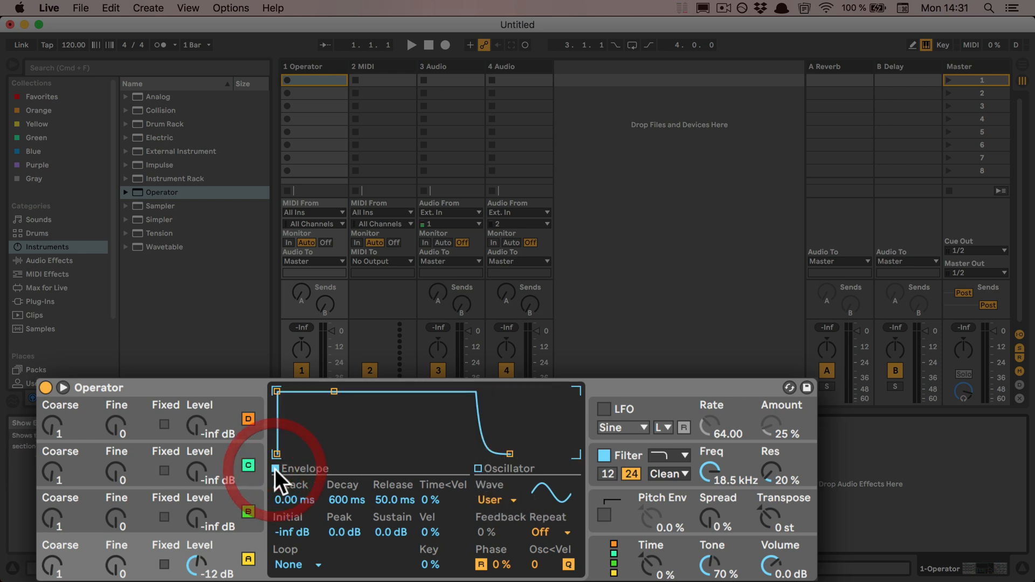
pyautogui.click(479, 468)
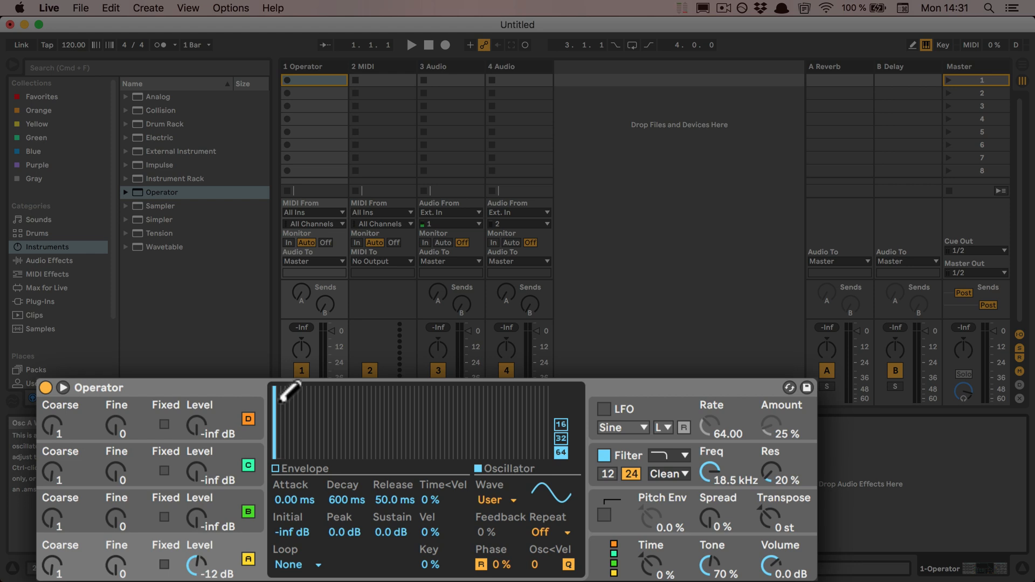
# Draw custom harmonic level curves for oscillators A and B.
pyautogui.moveTo(285, 390)
pyautogui.mouseDown()
pyautogui.moveTo(571, 392)
pyautogui.moveTo(566, 405)
pyautogui.mouseUp()
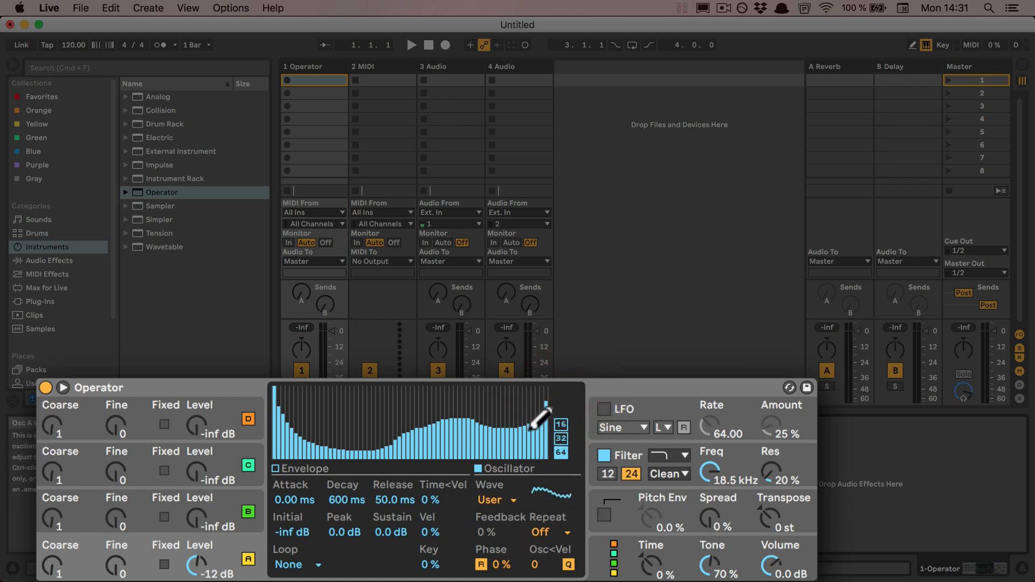
pyautogui.click(86, 508)
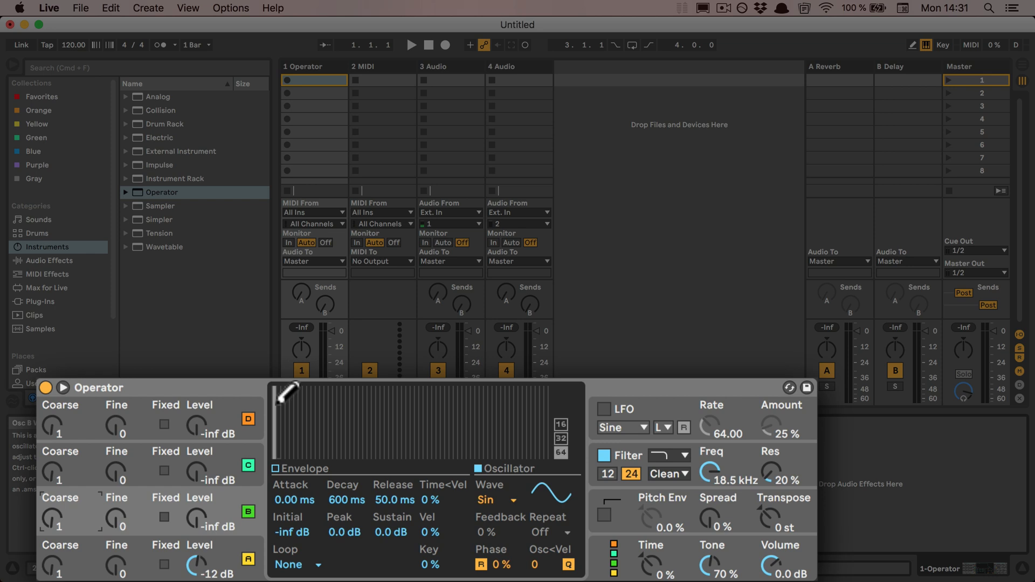
pyautogui.moveTo(279, 407)
pyautogui.mouseDown()
pyautogui.moveTo(429, 433)
pyautogui.moveTo(527, 423)
pyautogui.moveTo(577, 402)
pyautogui.mouseUp()
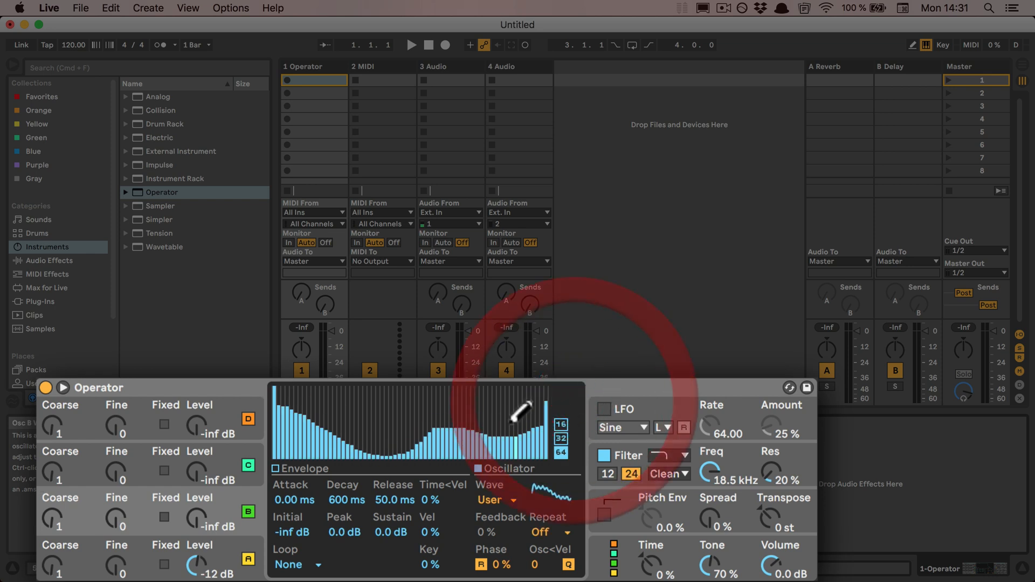
# Draw oscillator C's harmonics with the editor limited to 16 partials.
pyautogui.click(90, 460)
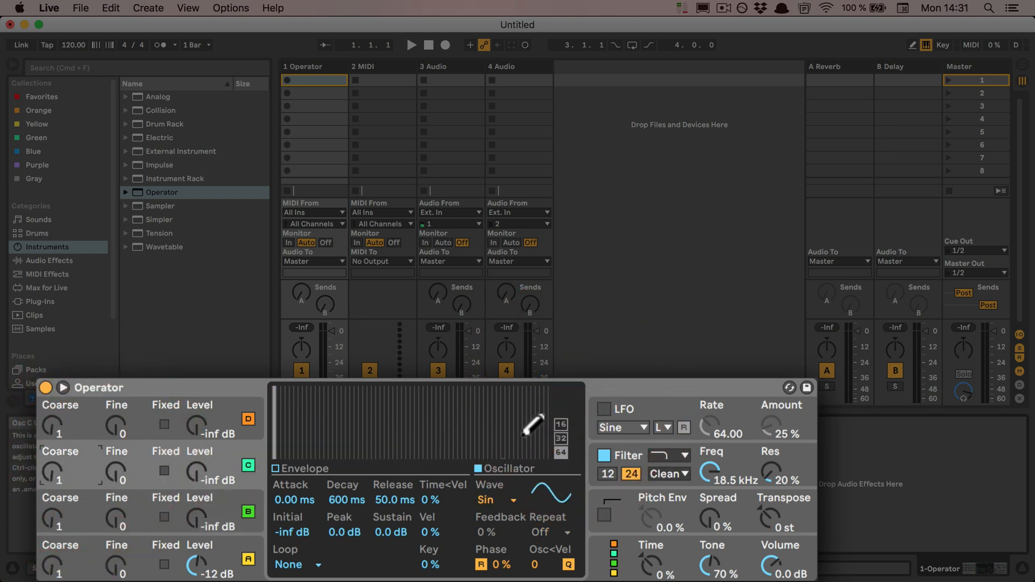
pyautogui.click(560, 424)
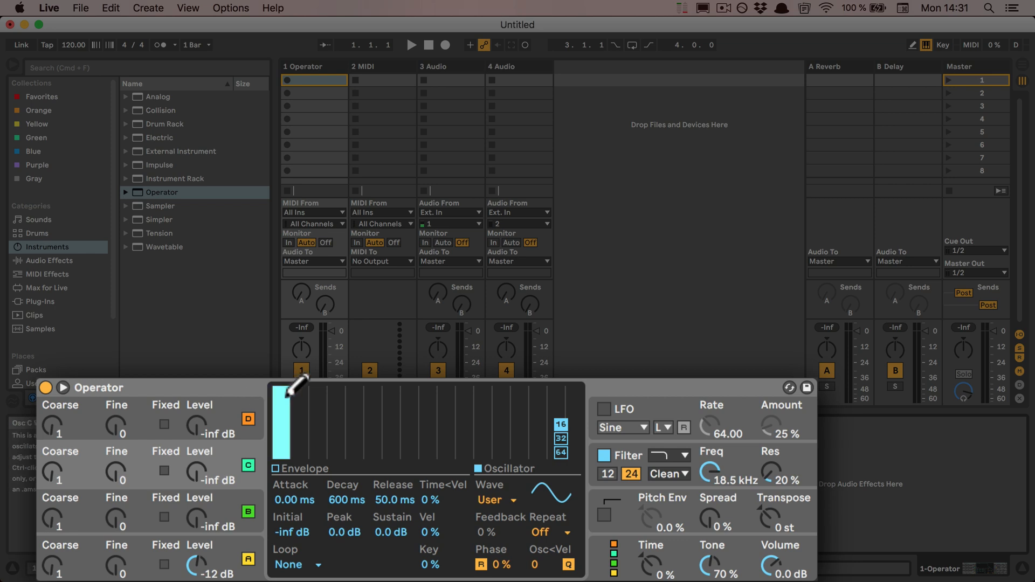
pyautogui.moveTo(283, 401); pyautogui.dragTo(565, 396)
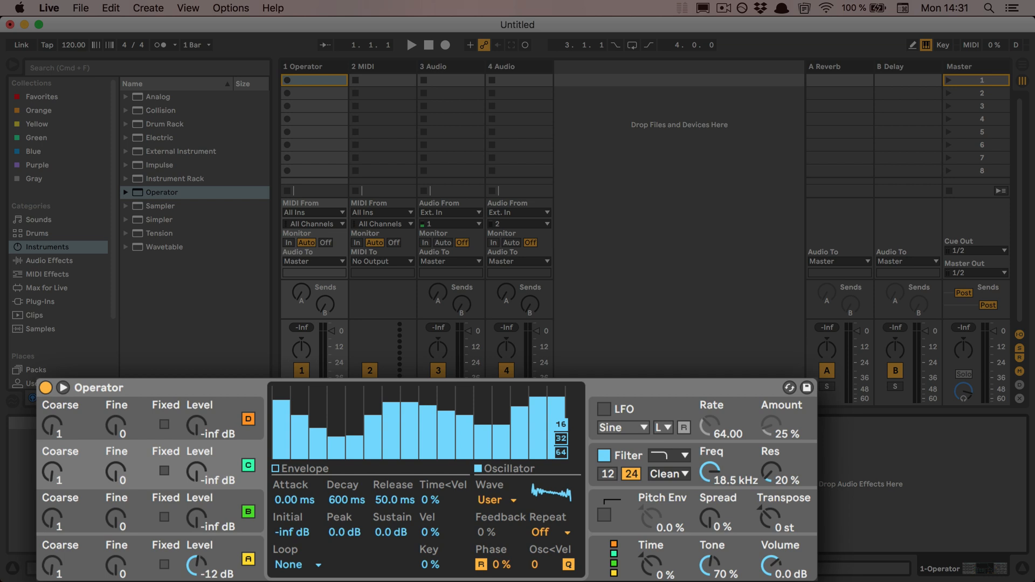
# Audition the sound with a few notes, then export the drawn waveform as an AMS file.
pyautogui.press('a')
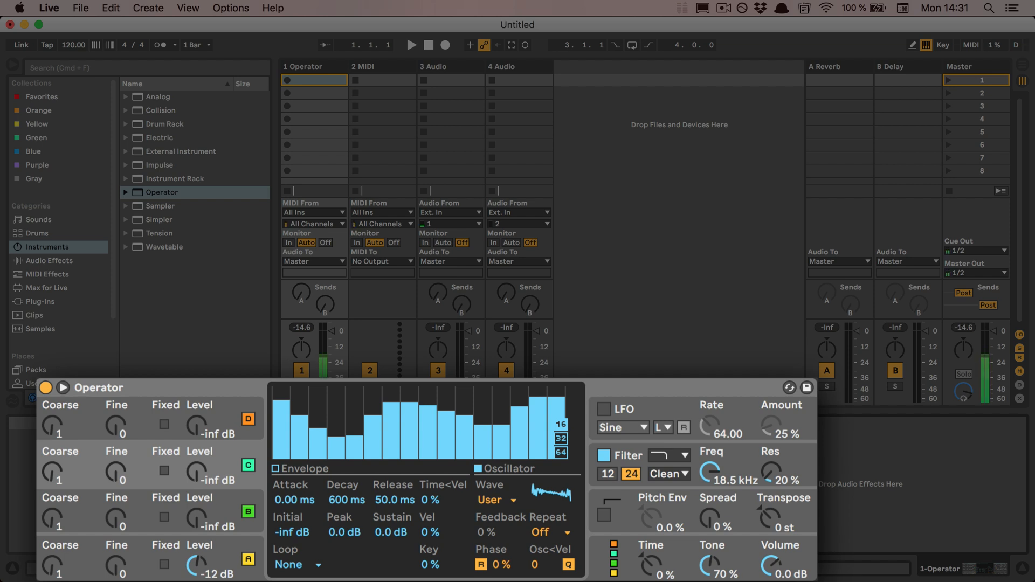
pyautogui.press('a')
pyautogui.press('a')
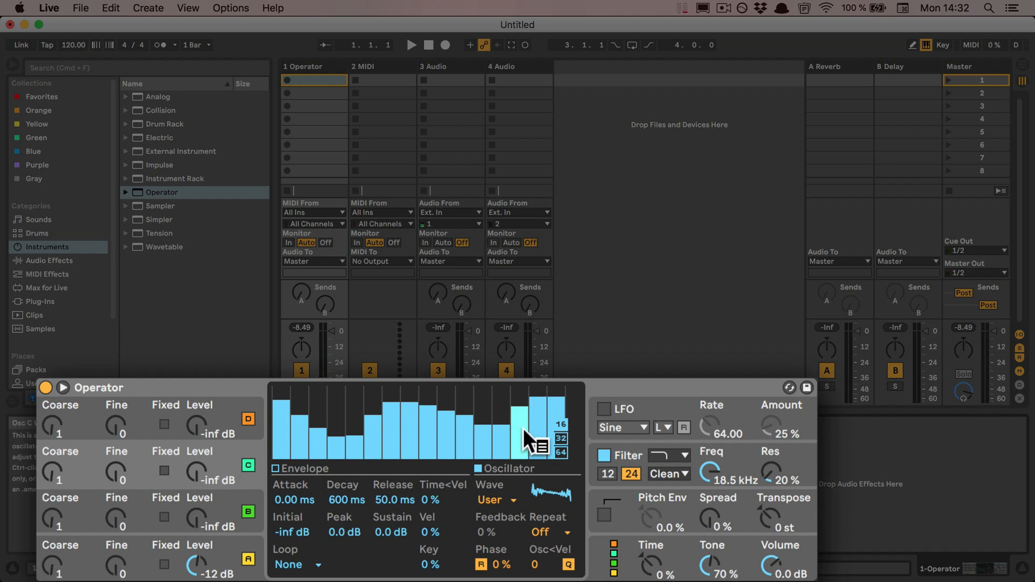
pyautogui.rightClick(524, 429)
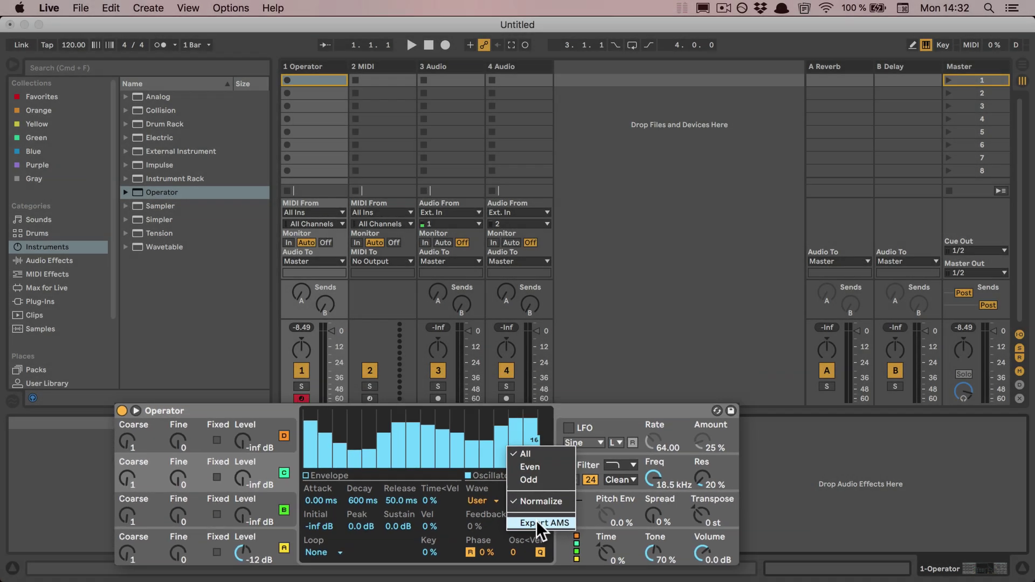
pyautogui.click(566, 527)
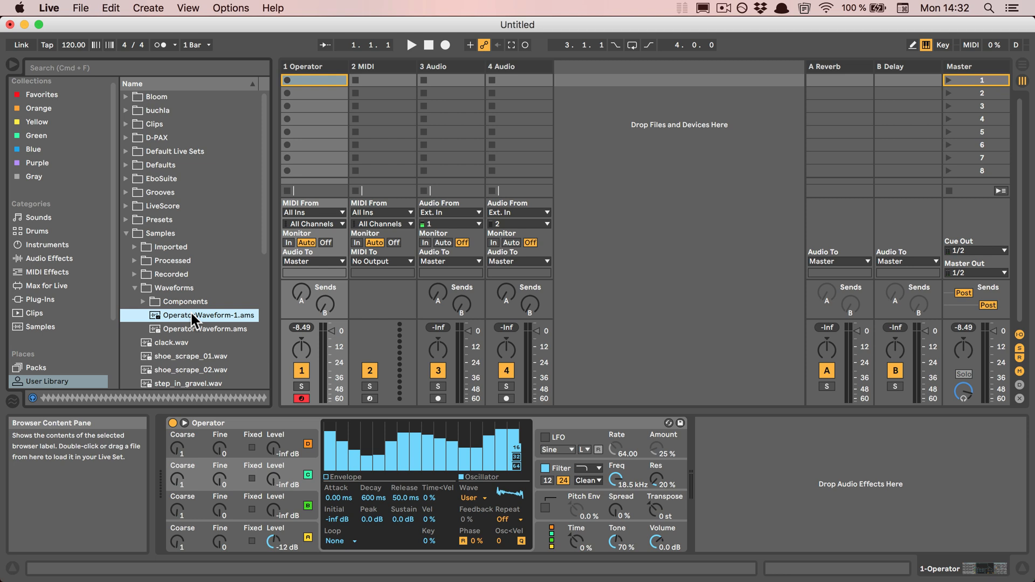
# Load OperatorWaveform-1.ams into a Simpler on track 1, preview it and lower the keyboard octave.
pyautogui.doubleClick(191, 316)
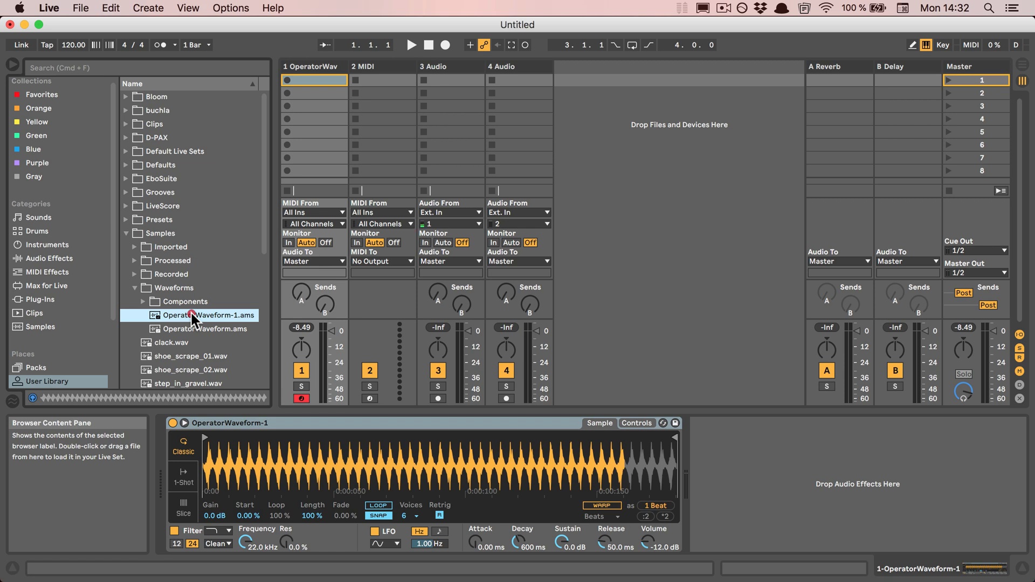
pyautogui.click(192, 313)
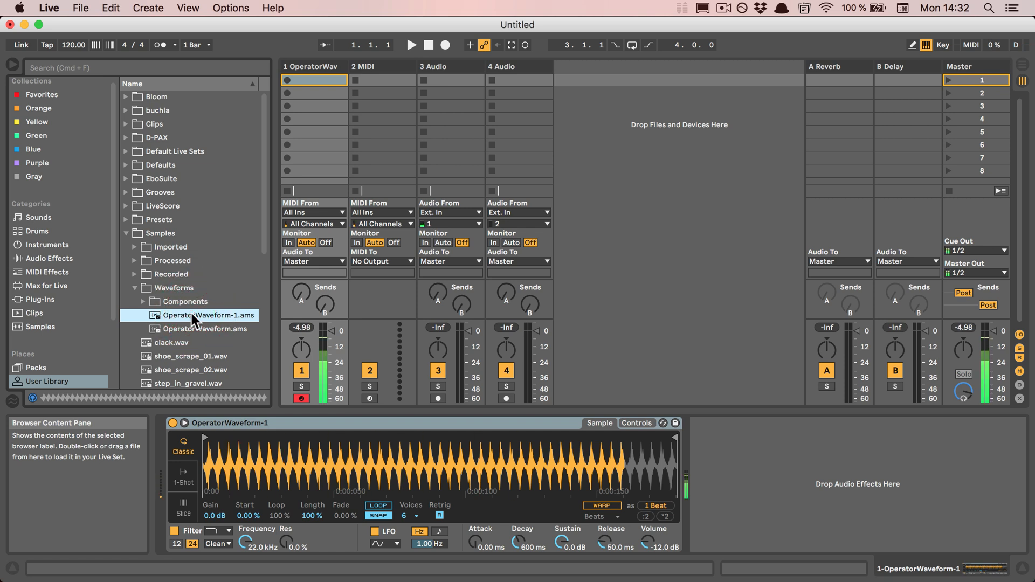
pyautogui.press('z')
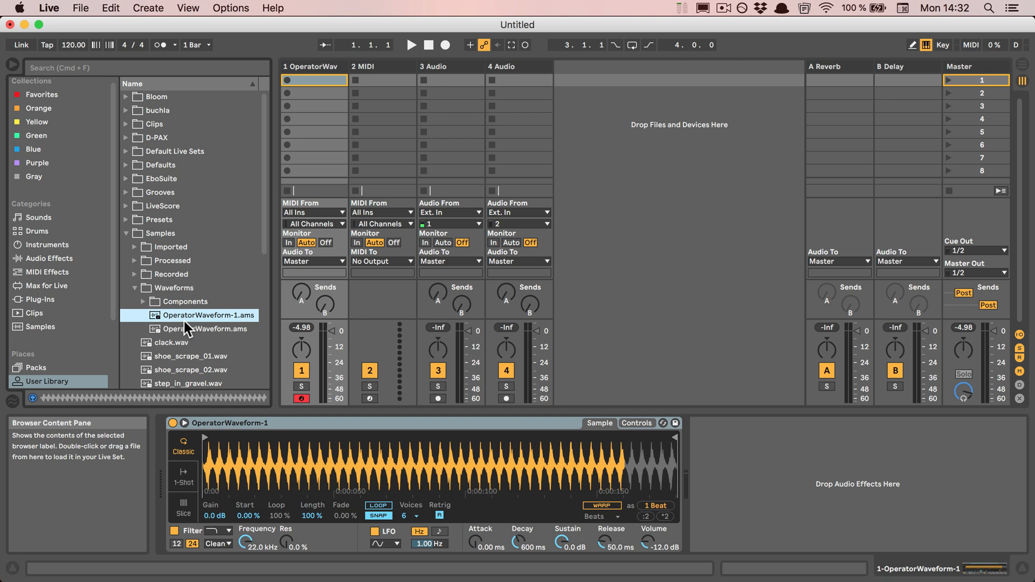
# Place OperatorWaveform-1 as a clip in track 3's first slot and crop it.
pyautogui.moveTo(172, 318); pyautogui.dragTo(461, 80)
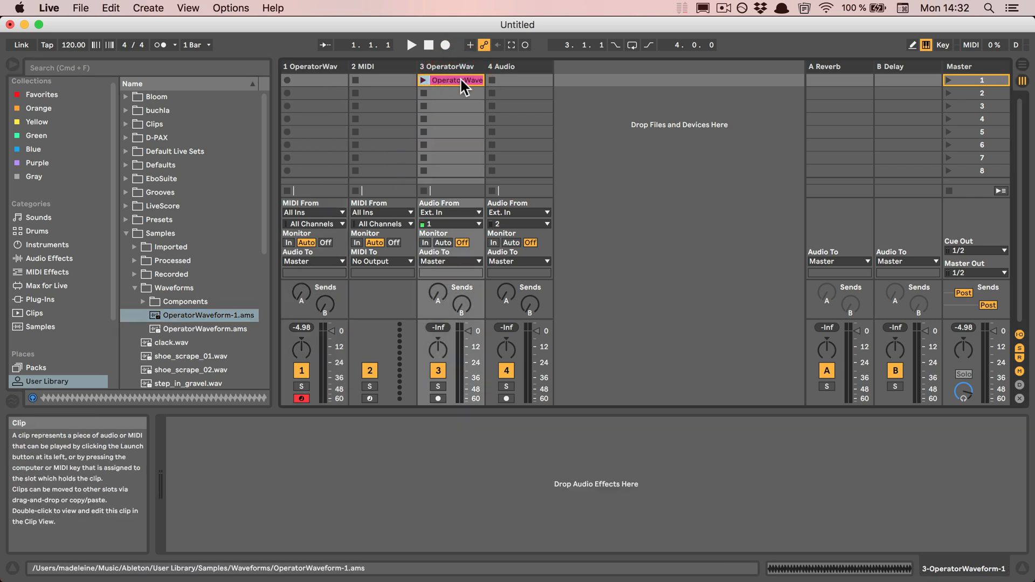
pyautogui.rightClick(461, 81)
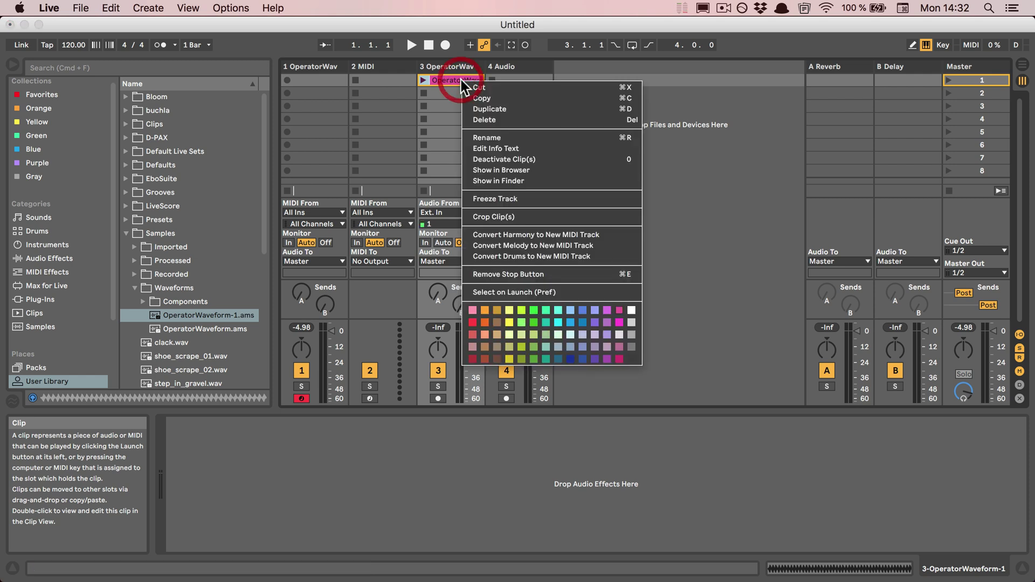
pyautogui.click(507, 217)
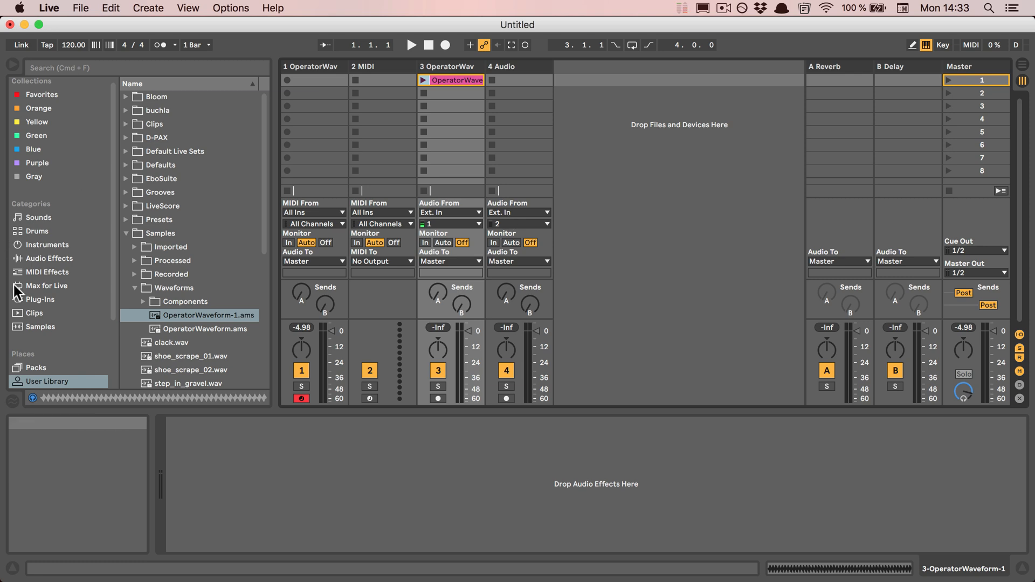
# Add a Wavetable synth to track 2 with Osc 1's category set to User.
pyautogui.click(49, 246)
pyautogui.moveTo(167, 247); pyautogui.dragTo(381, 102)
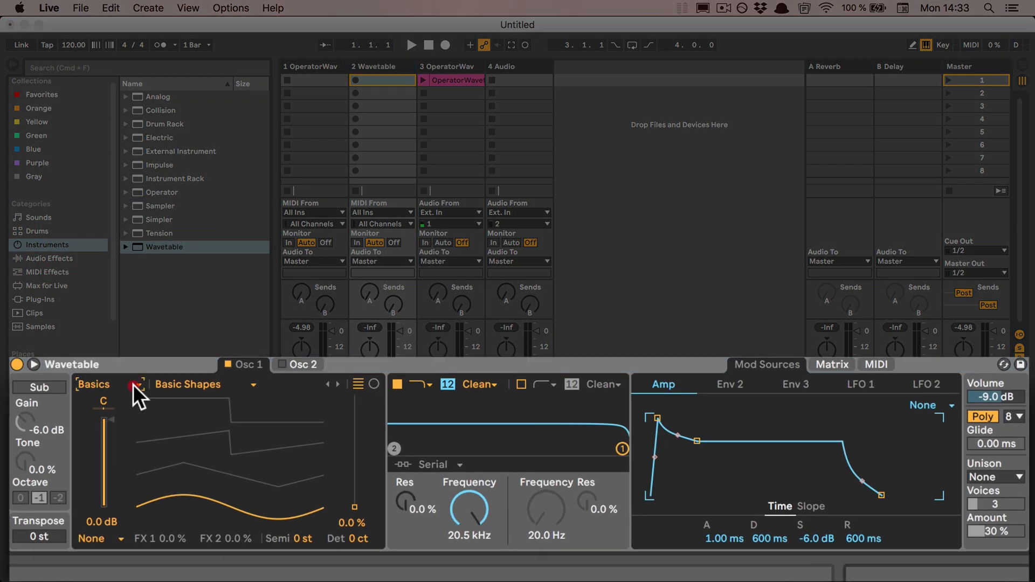
pyautogui.click(132, 384)
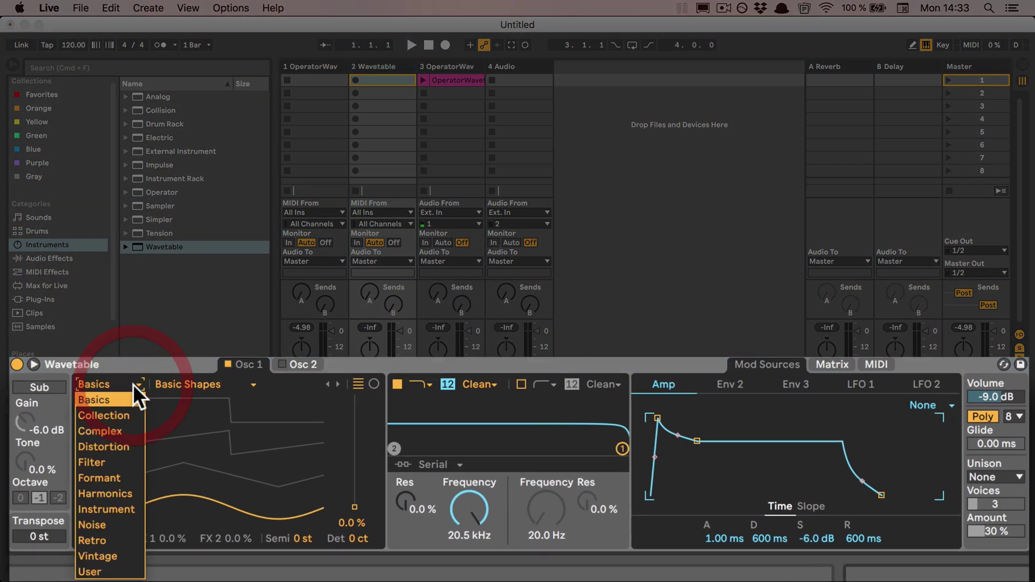
pyautogui.click(89, 571)
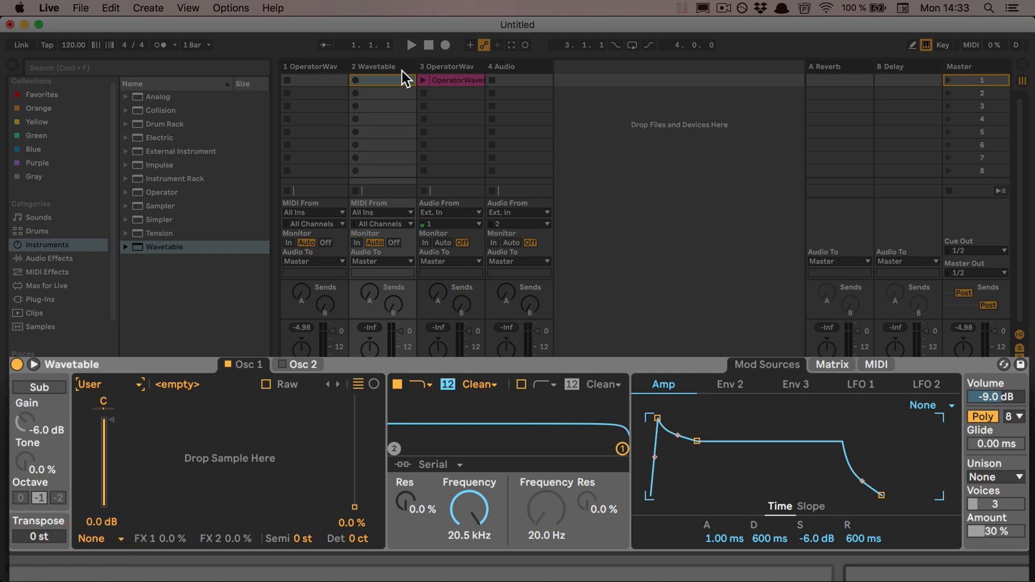
# Load the waveform clip as Osc 1's wavetable and raise its position to 68%.
pyautogui.moveTo(460, 80); pyautogui.dragTo(223, 467)
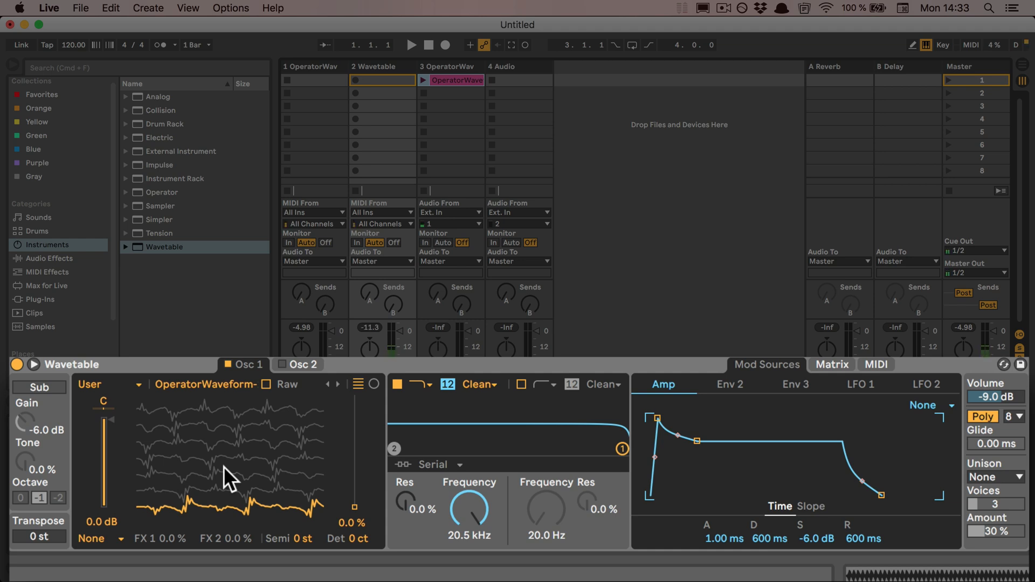
pyautogui.moveTo(350, 510); pyautogui.dragTo(346, 426)
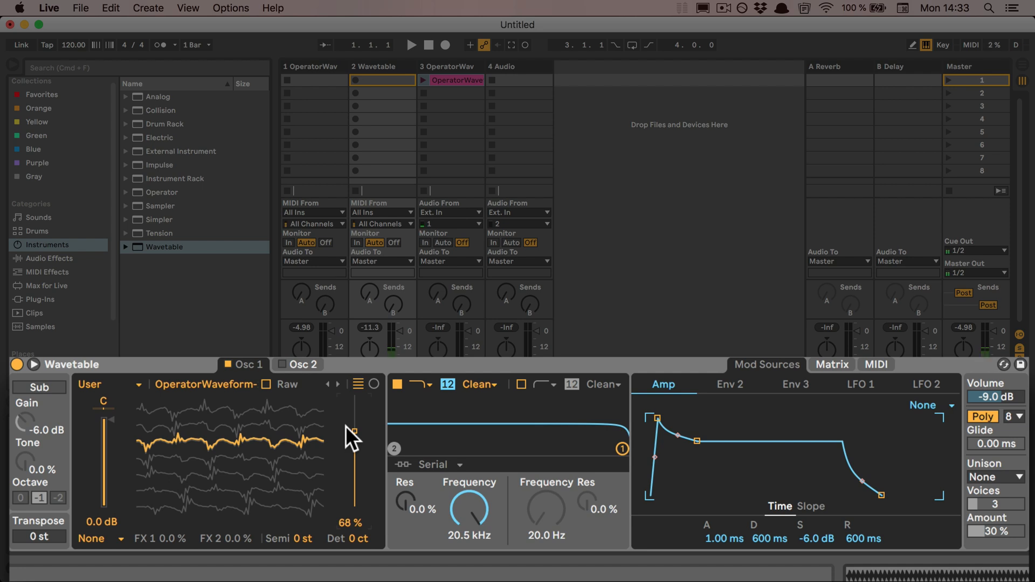
pyautogui.click(305, 365)
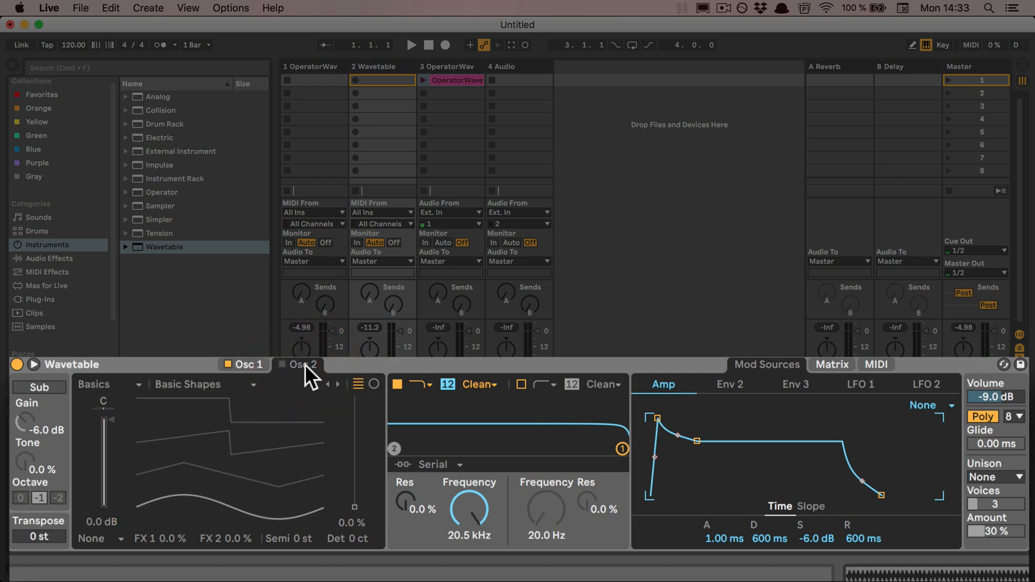